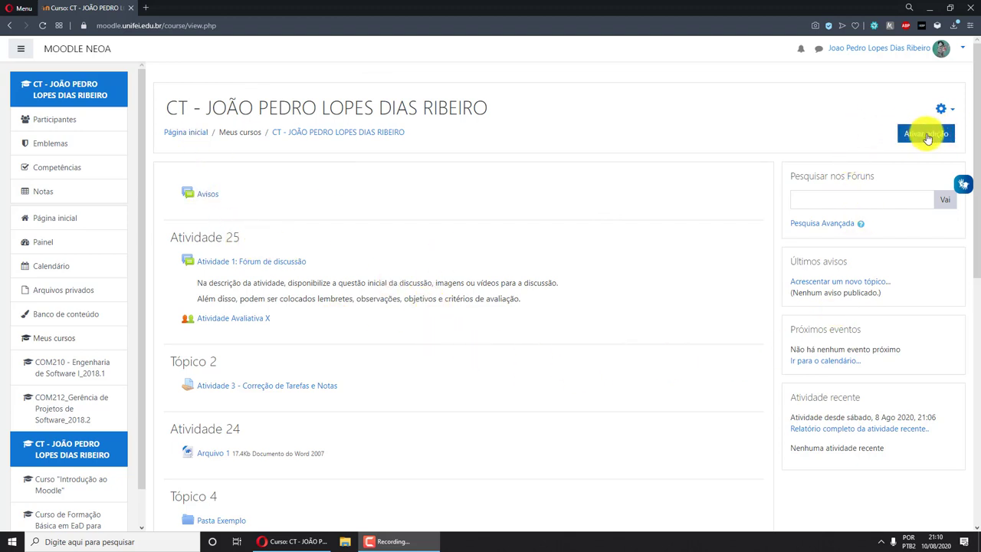
# Turn on course editing and add a Conteúdo interativo activity to Tópico 5
pyautogui.click(927, 136)
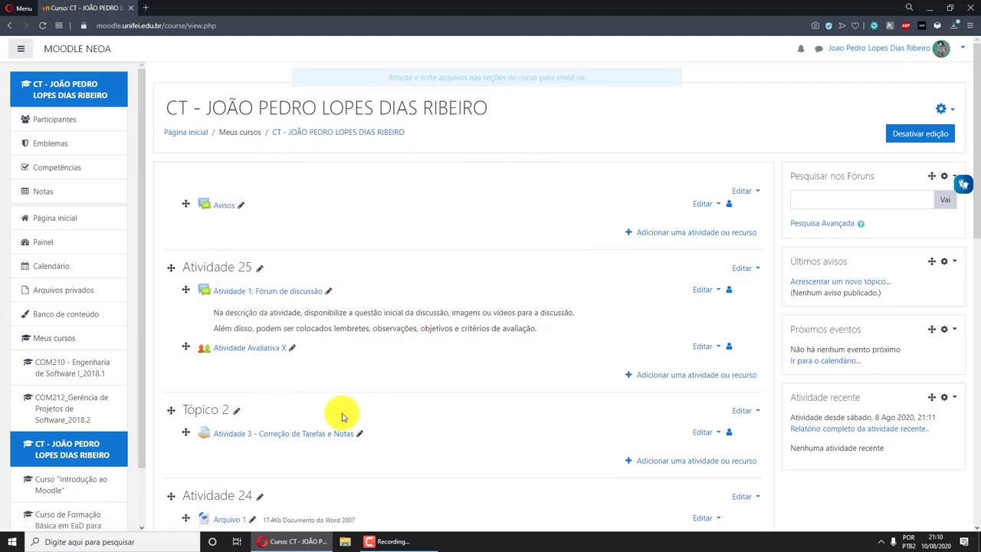
pyautogui.scroll(-2, 412, 329)
pyautogui.scroll(-2, 412, 328)
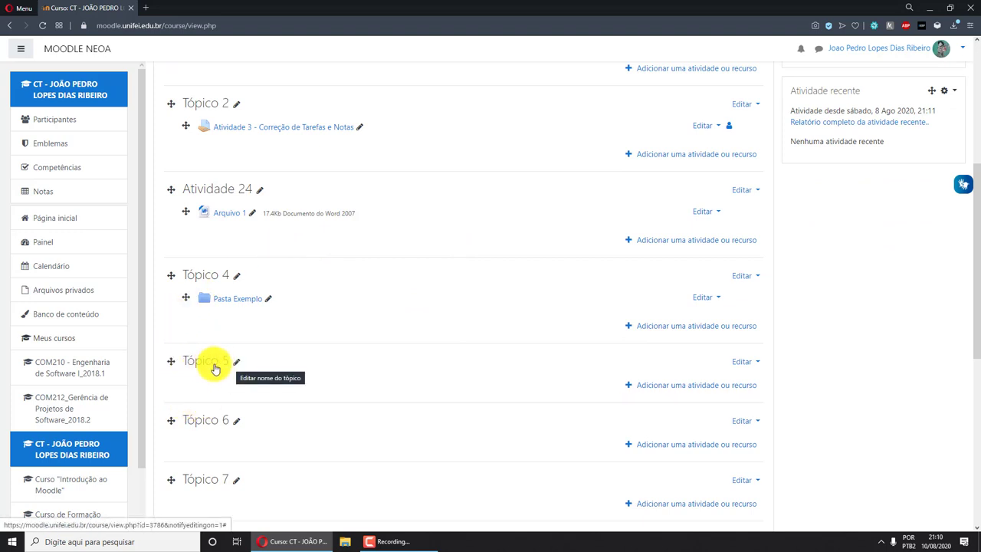
pyautogui.click(679, 386)
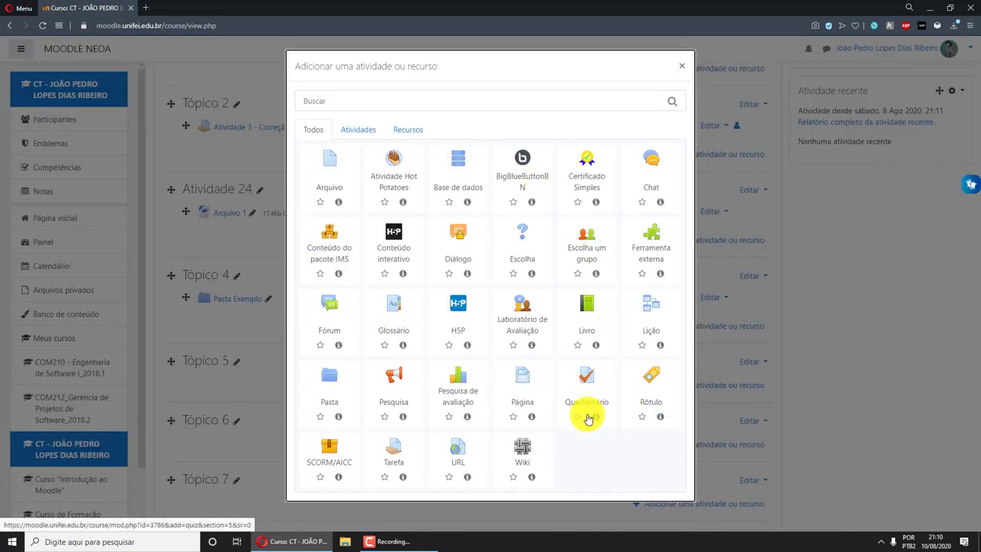
pyautogui.click(392, 241)
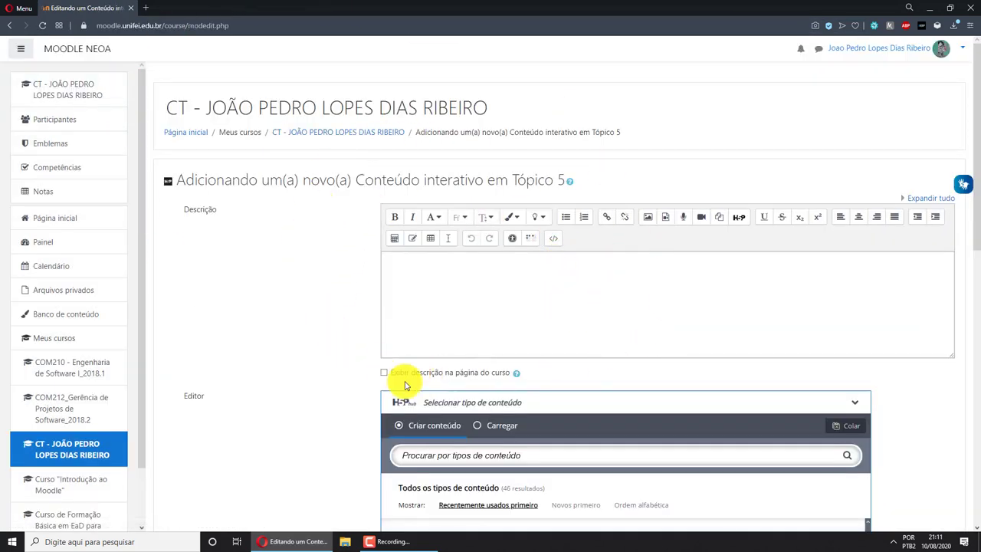
# Examine the new activity's description field and the list of available H5P content types
pyautogui.scroll(-1, 631, 364)
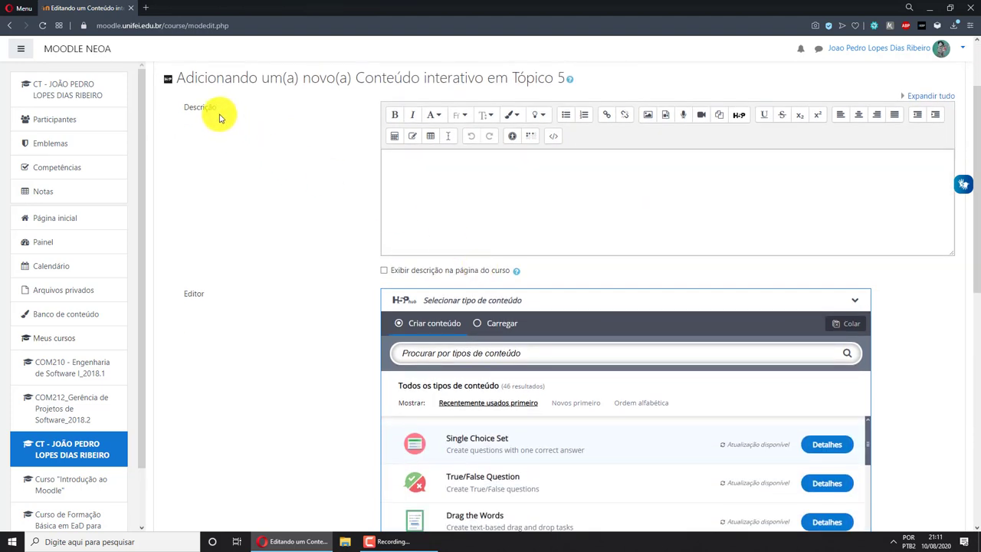
pyautogui.click(540, 192)
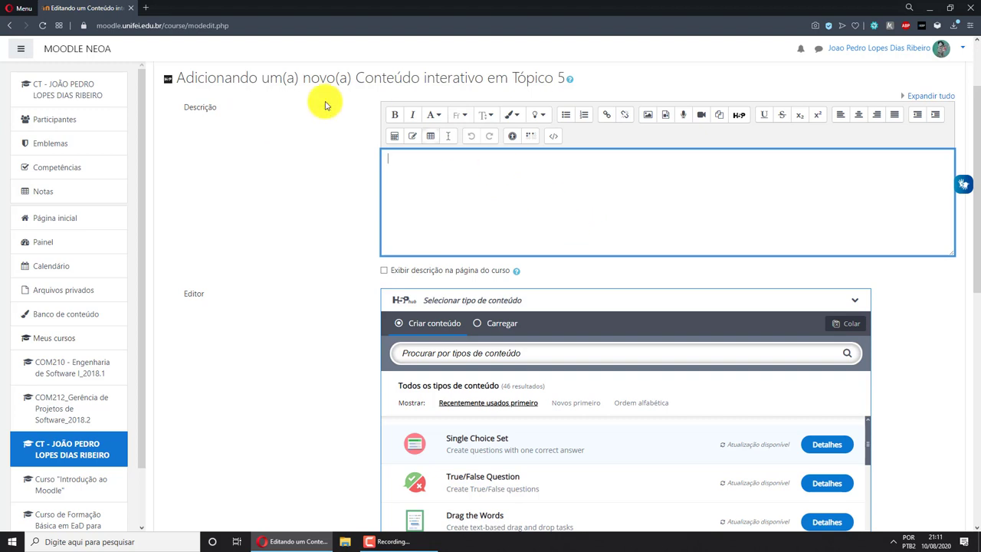
pyautogui.scroll(-2, 298, 203)
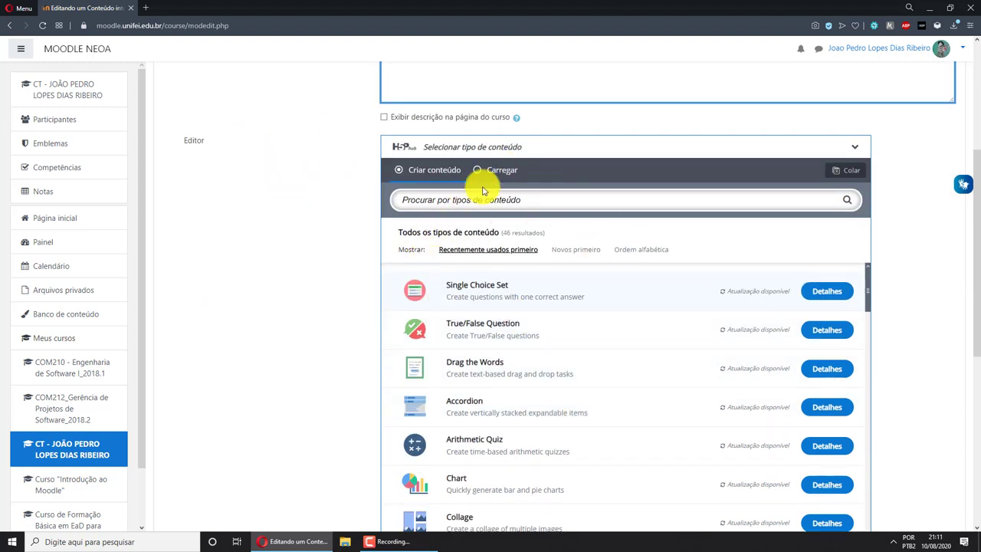
pyautogui.scroll(-1, 713, 268)
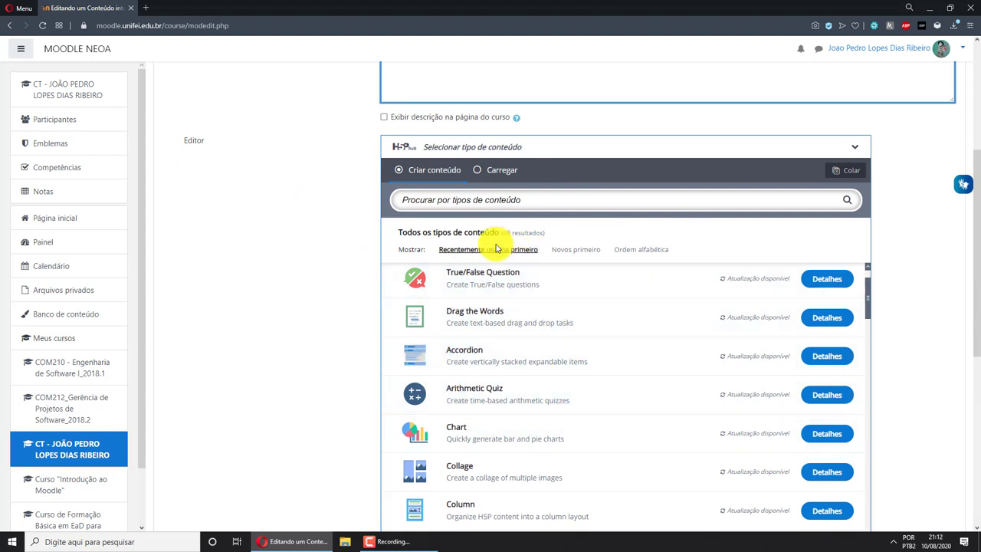
pyautogui.scroll(-2, 725, 414)
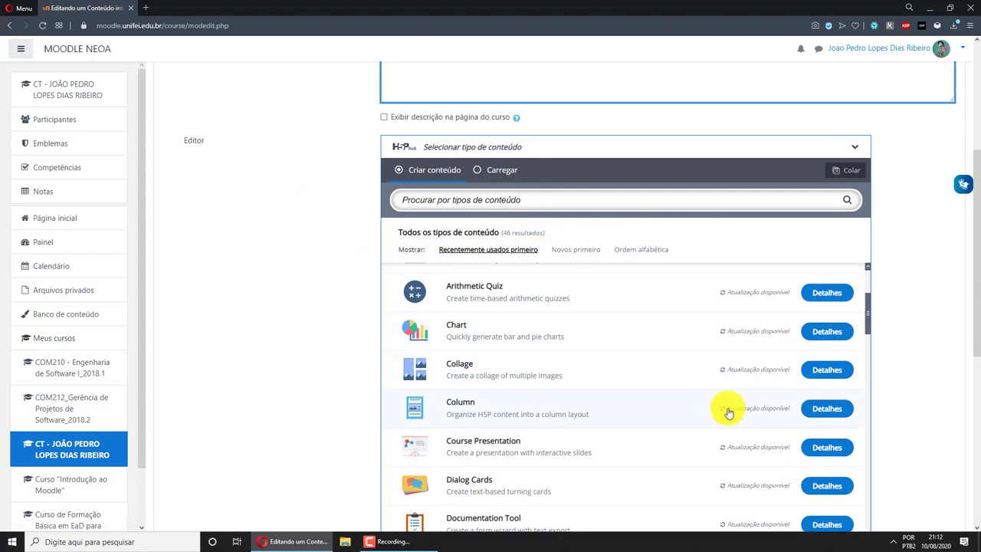
pyautogui.scroll(-1, 720, 391)
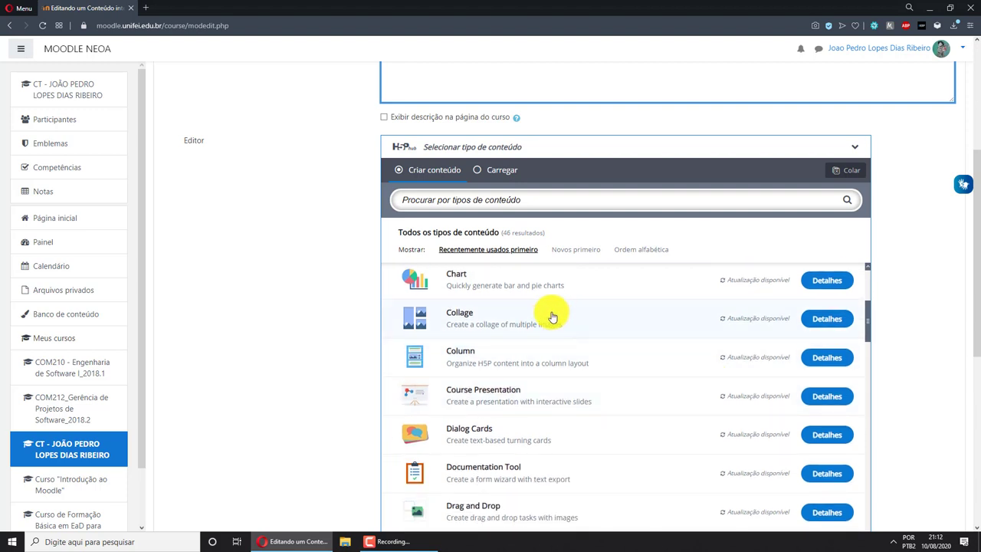
pyautogui.scroll(-1, 549, 314)
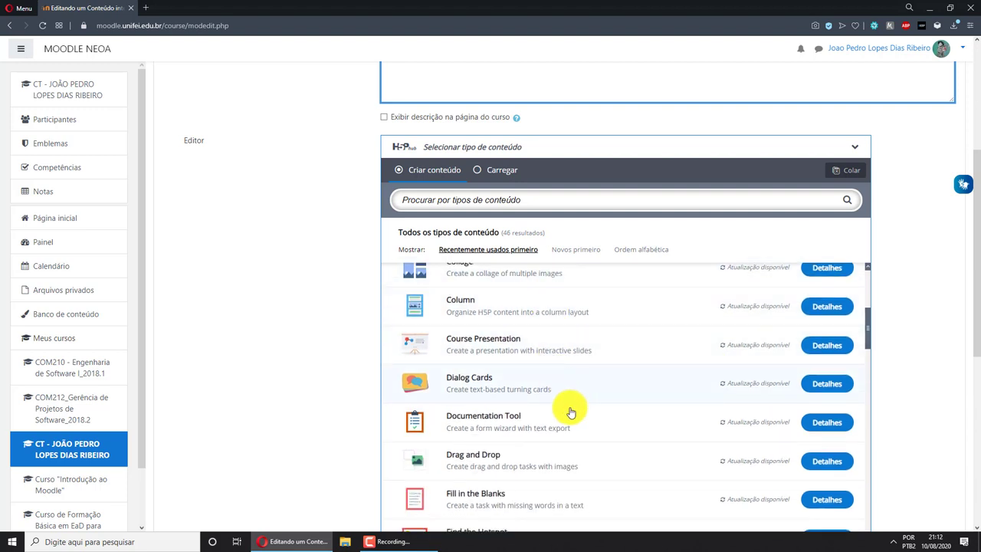
pyautogui.scroll(5, 575, 400)
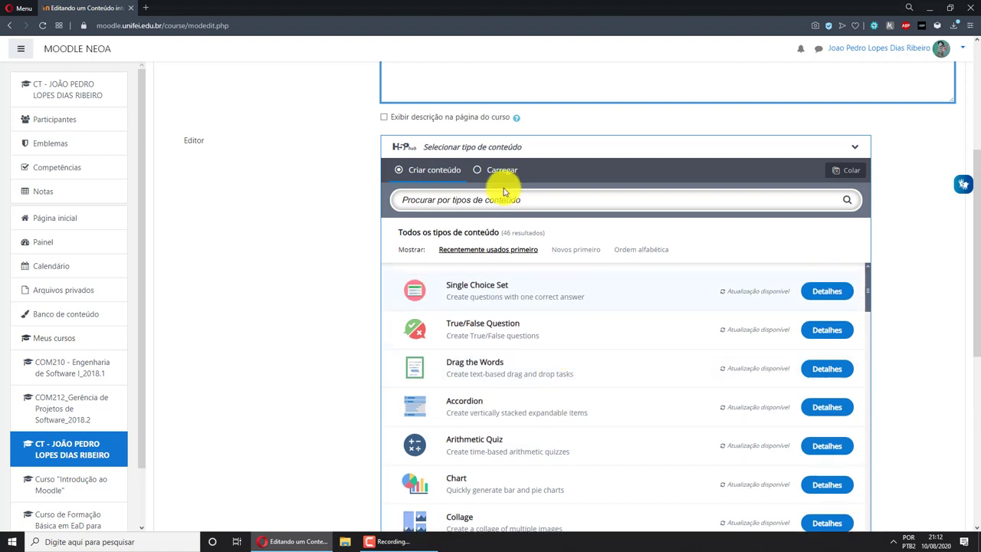
# Choose Fill in the Blanks as the activity's H5P content type
pyautogui.click(463, 200)
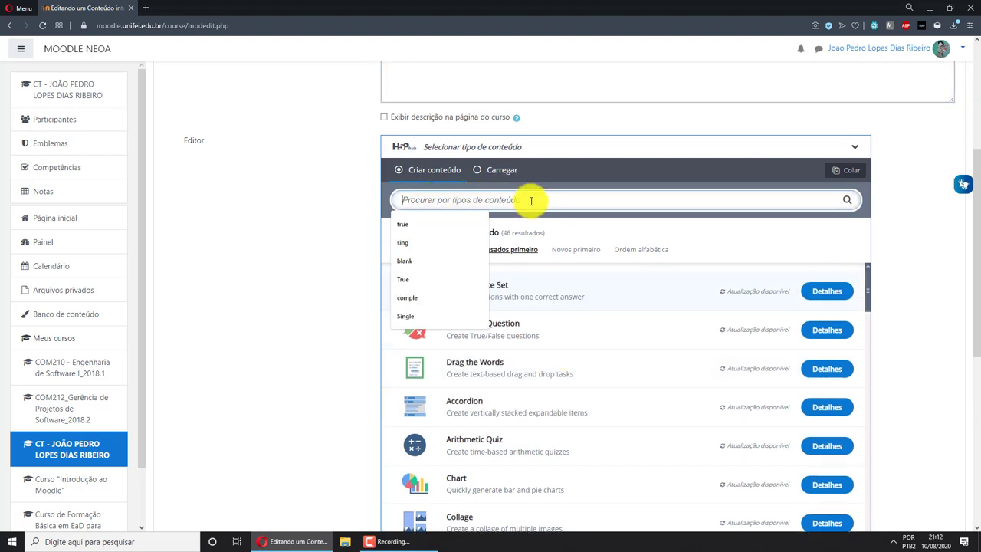
pyautogui.click(292, 265)
pyautogui.scroll(-1, 449, 288)
pyautogui.scroll(-1, 299, 328)
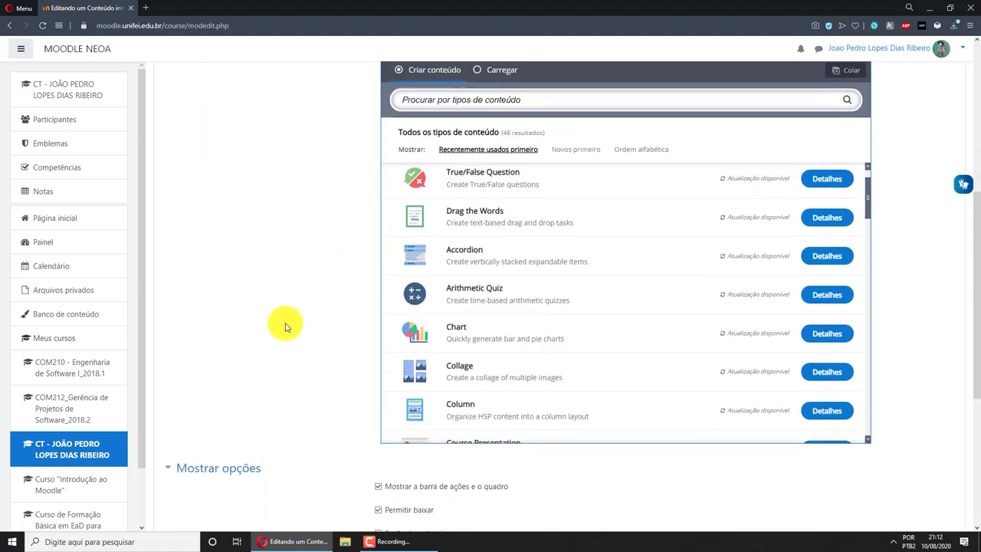
pyautogui.scroll(-2, 567, 272)
pyautogui.scroll(-1, 572, 273)
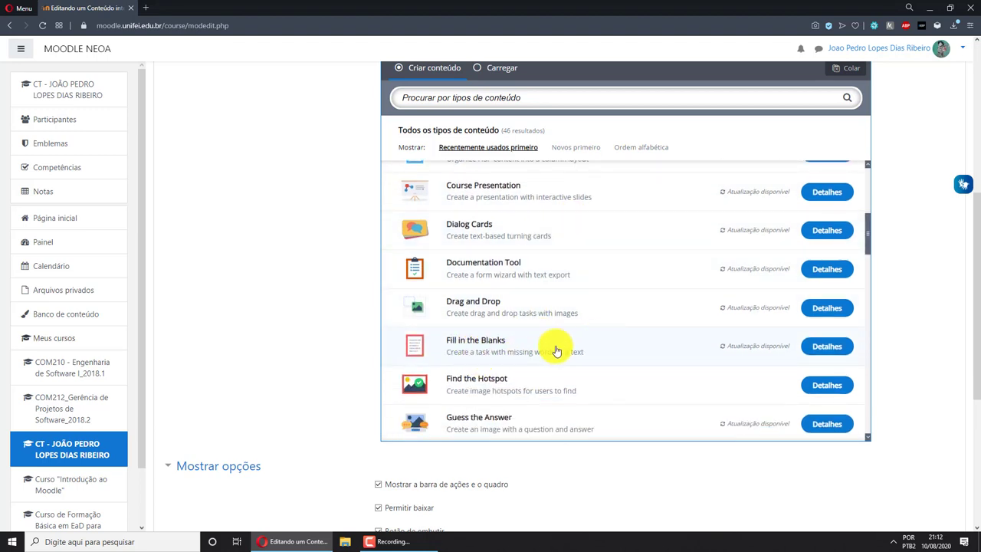
pyautogui.click(624, 355)
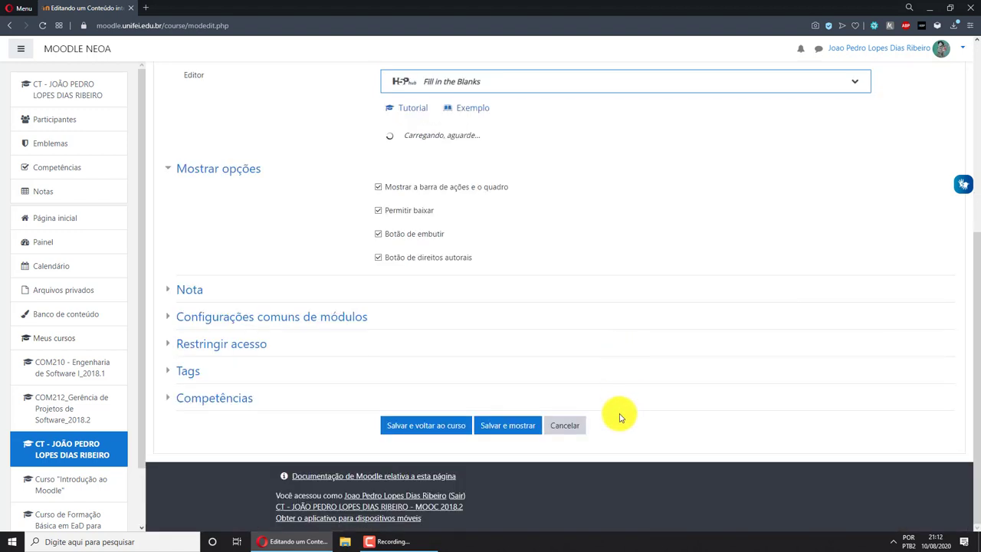
# Set the title of the Fill in the Blanks exercise to "Exercício 1"
pyautogui.scroll(2, 620, 418)
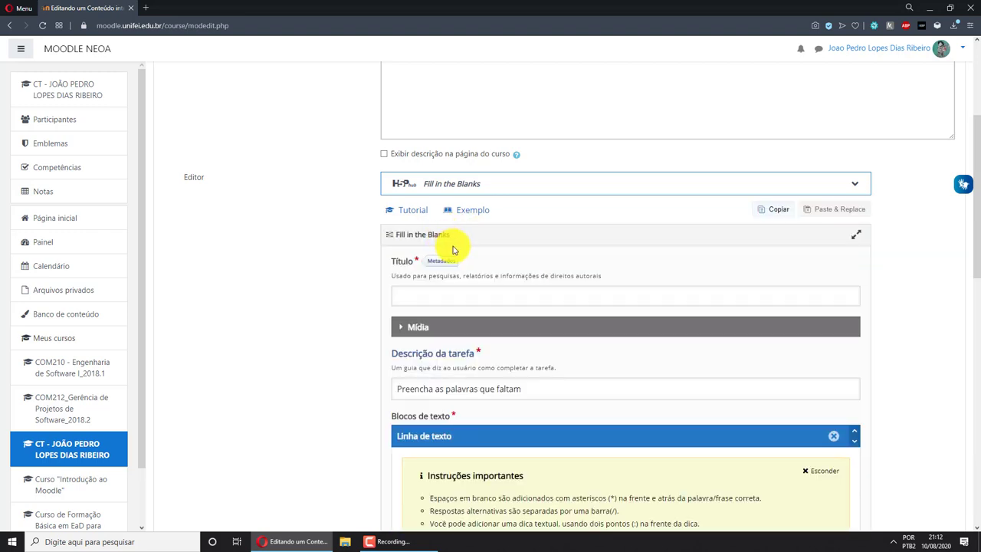
pyautogui.scroll(-1, 499, 269)
pyautogui.scroll(-1, 587, 263)
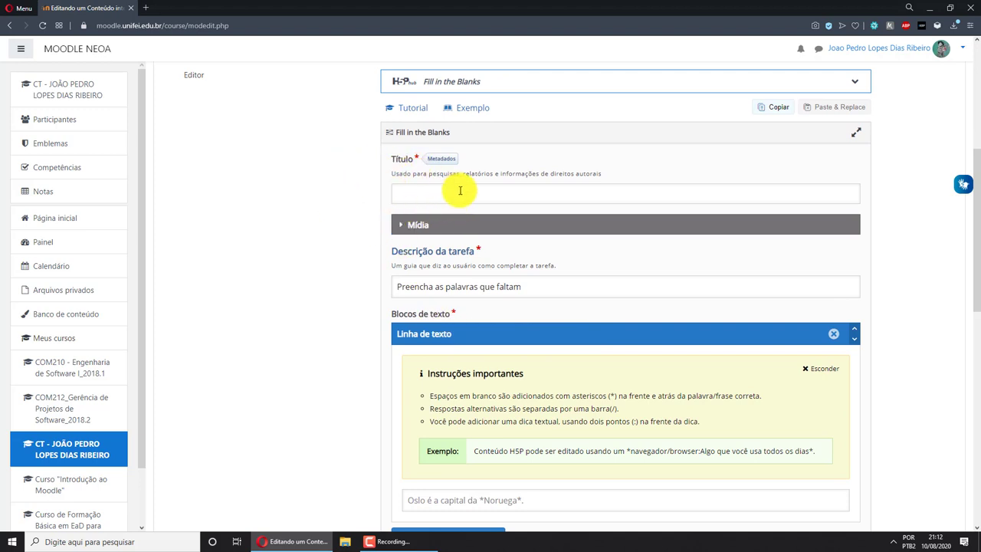
pyautogui.click(613, 196)
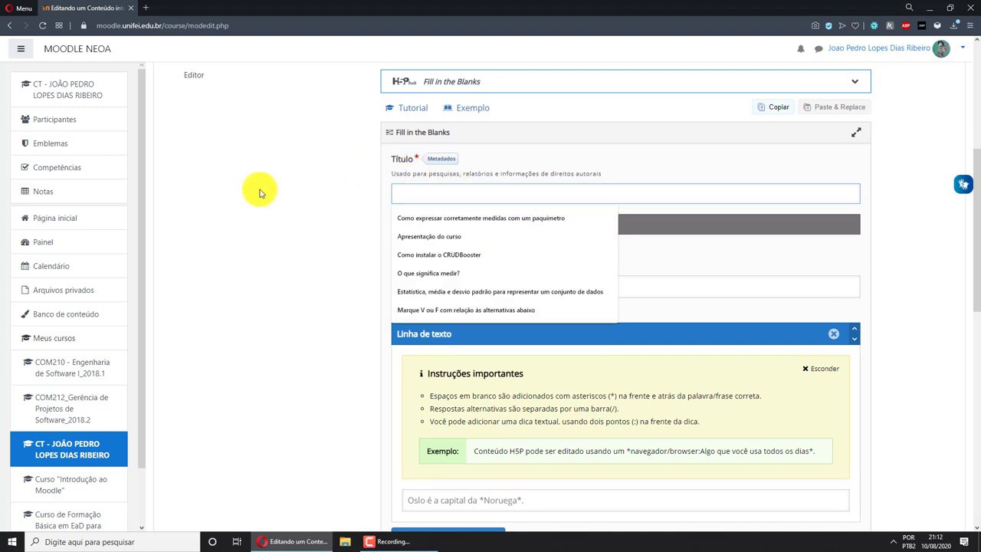
pyautogui.write('A')
pyautogui.press('BackSpace')
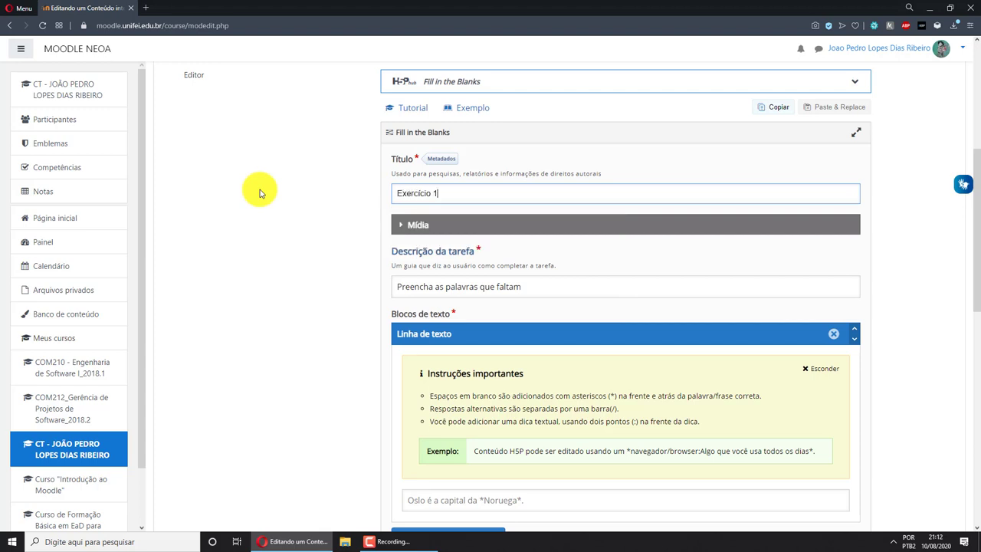
# Enter the text block sentence "A céu é *azul* e a lua é *branca*.", marking both colours as blanks with asterisks
pyautogui.scroll(-1, 264, 176)
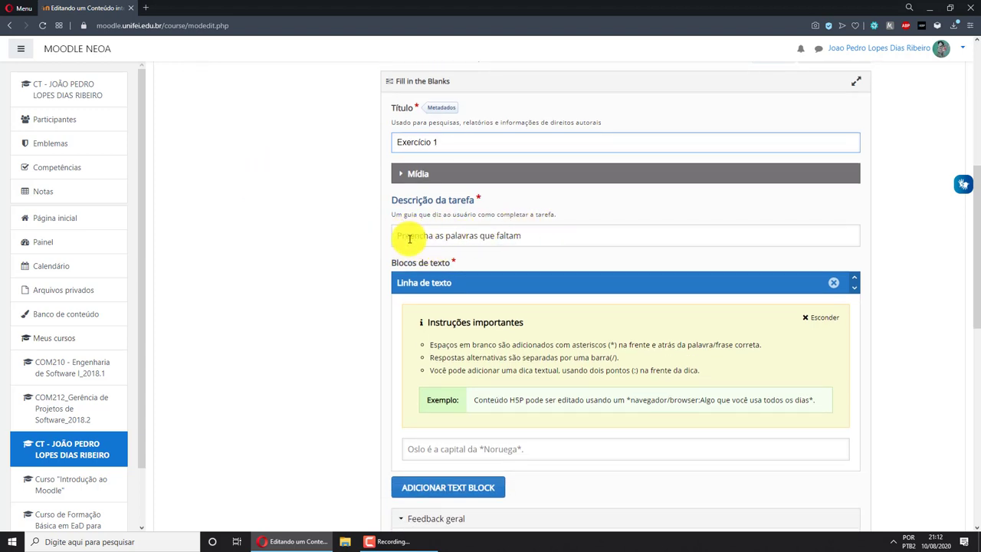
pyautogui.scroll(-1, 494, 289)
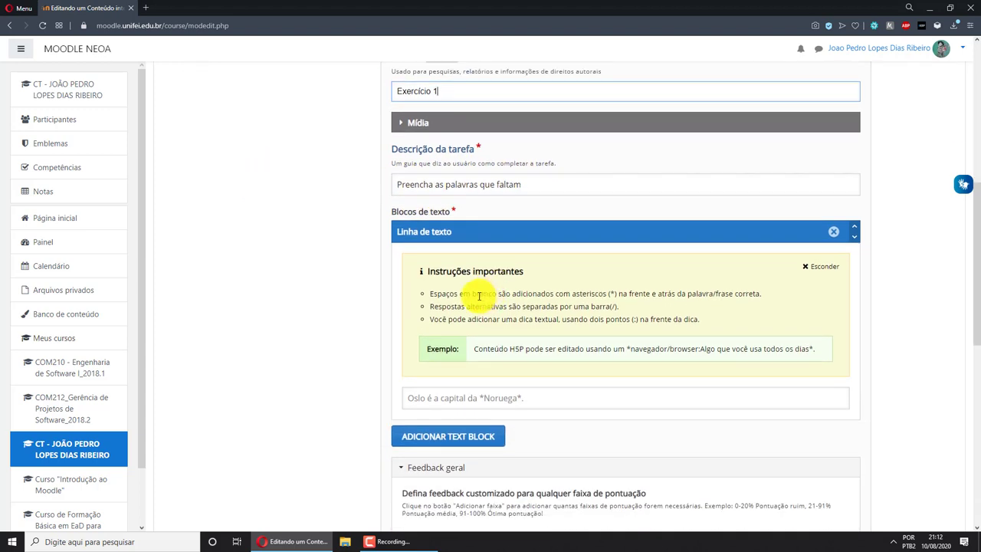
pyautogui.scroll(-2, 506, 391)
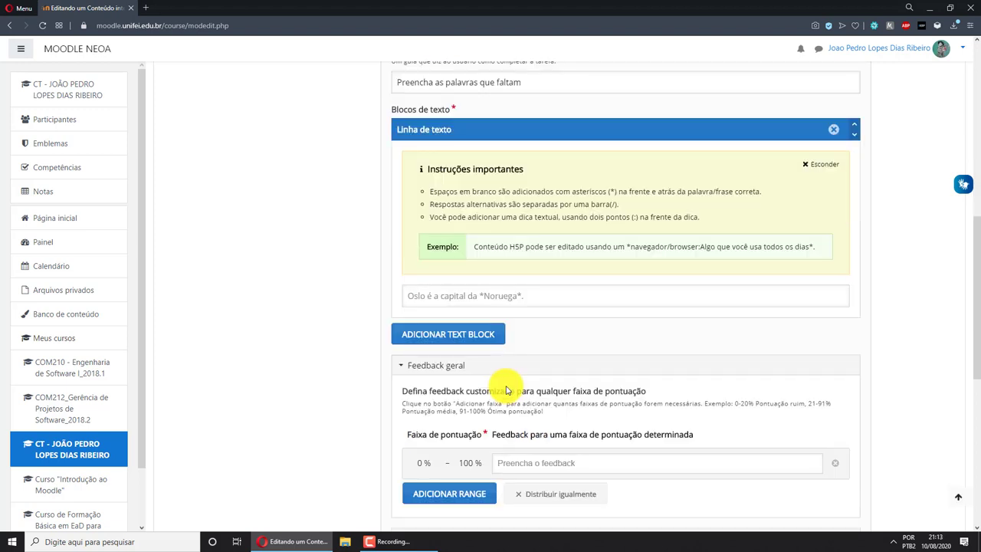
pyautogui.scroll(2, 587, 299)
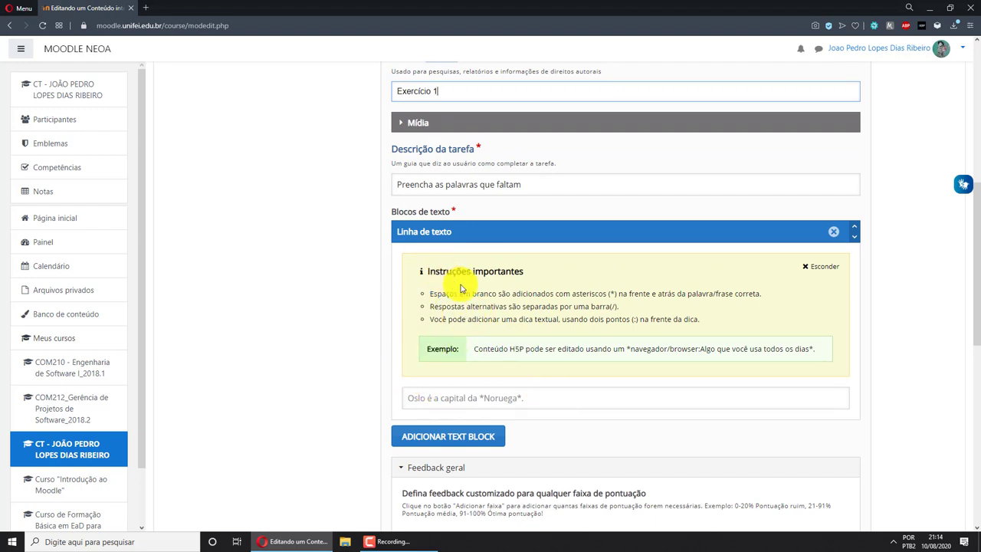
pyautogui.click(644, 401)
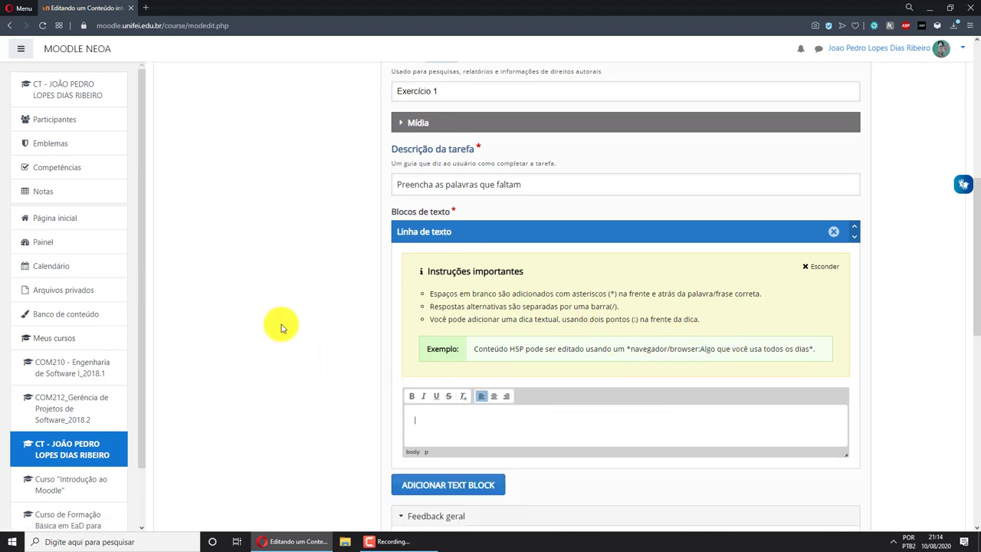
pyautogui.scroll(-1, 295, 341)
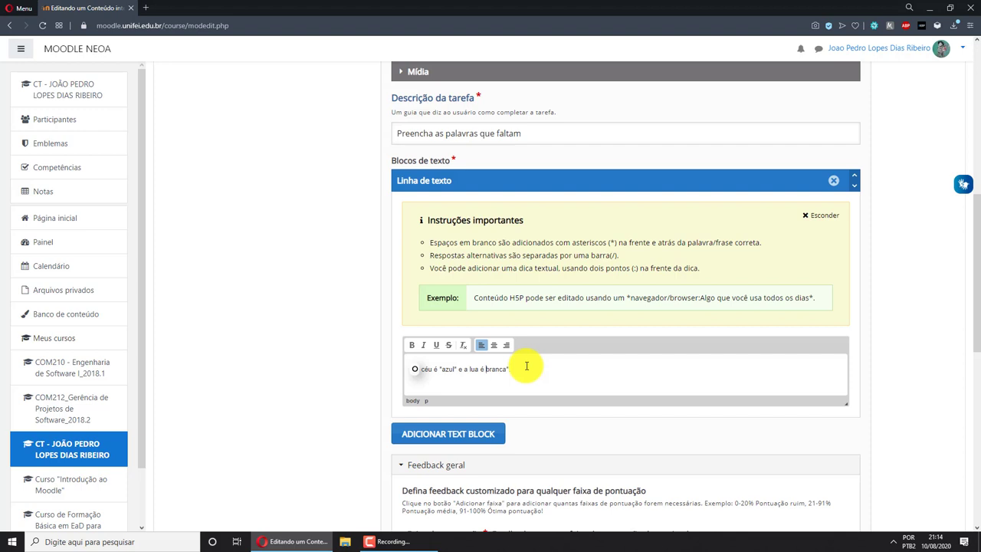
# Review the exercise's general feedback, display options and grade settings, along with the text block
pyautogui.scroll(-3, 527, 366)
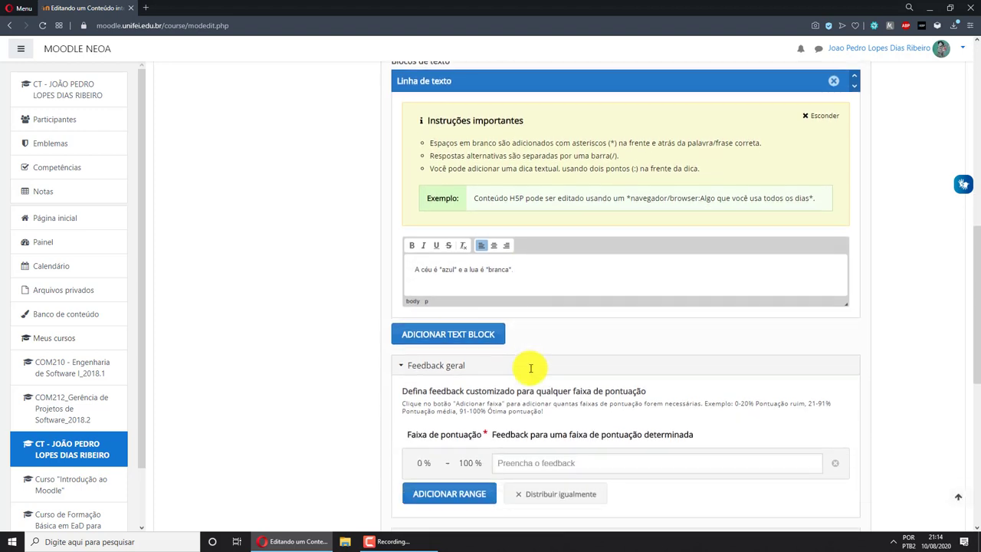
pyautogui.scroll(-3, 488, 409)
pyautogui.scroll(1, 521, 280)
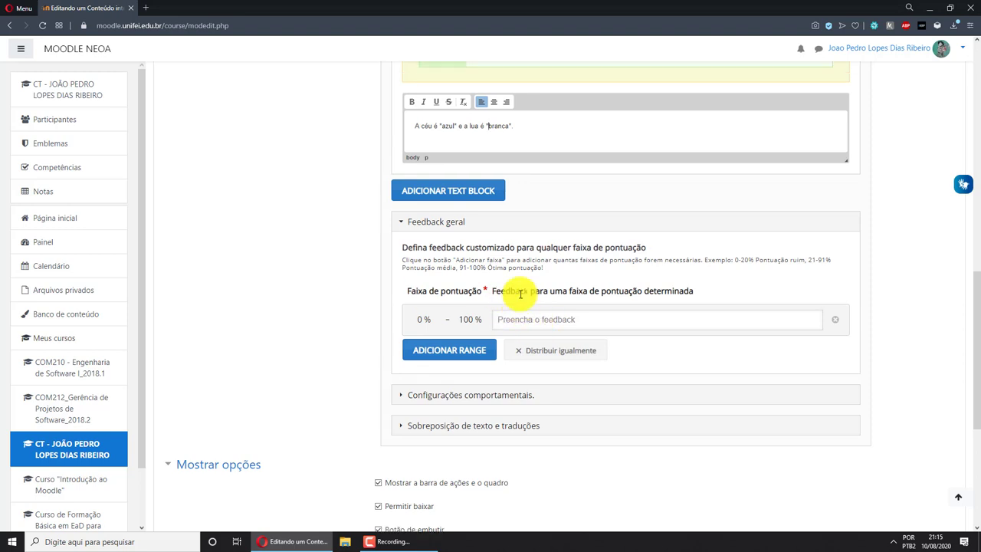
pyautogui.scroll(2, 518, 294)
pyautogui.scroll(-4, 506, 268)
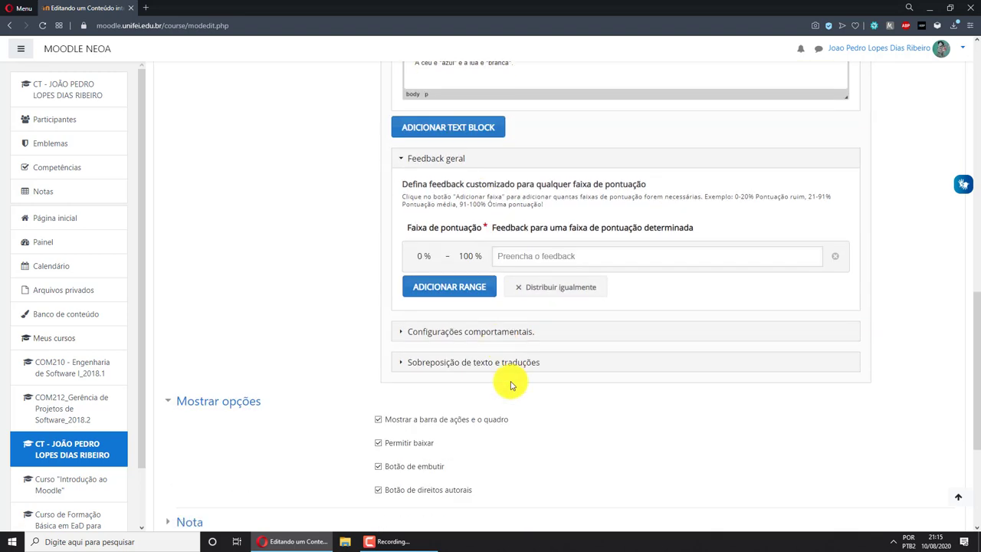
pyautogui.scroll(-2, 456, 211)
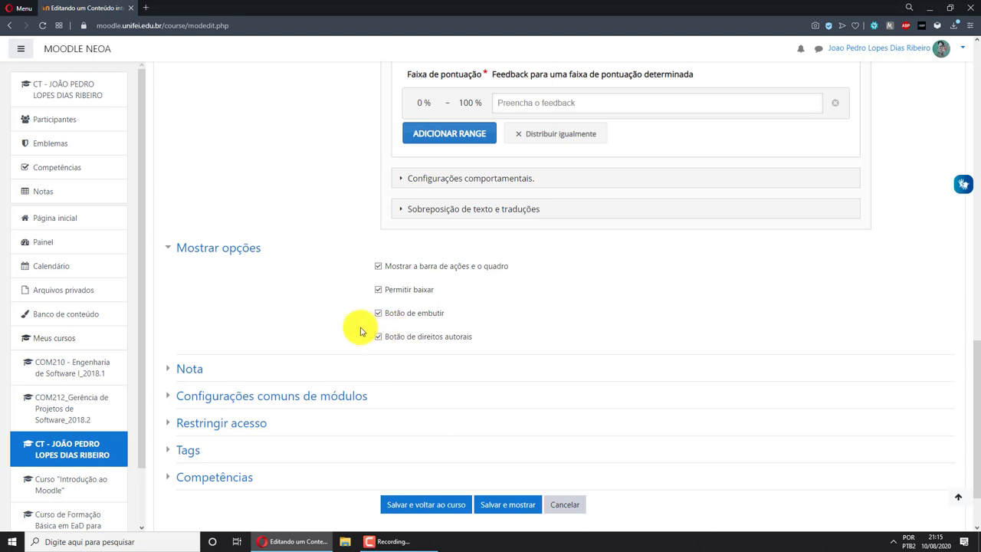
pyautogui.scroll(-1, 284, 329)
pyautogui.click(192, 320)
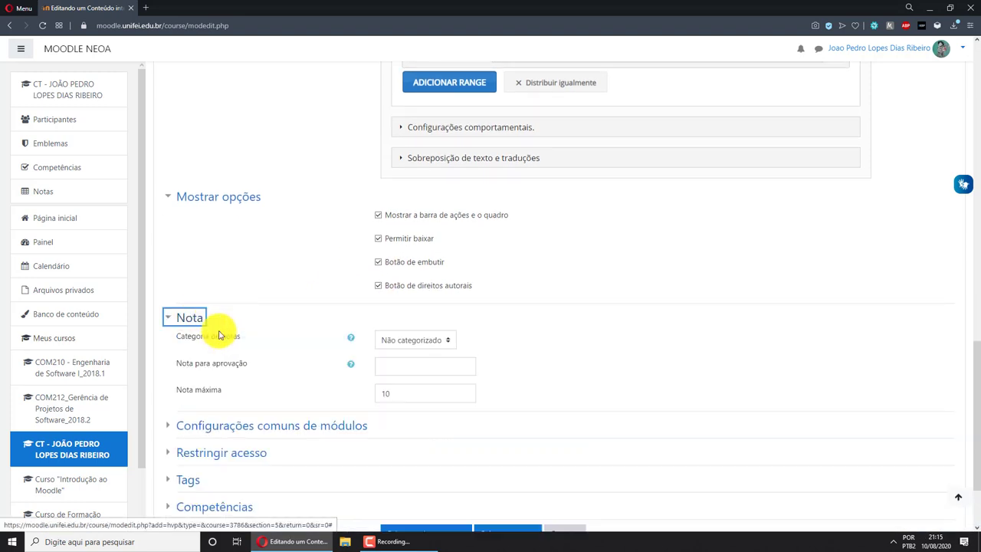
pyautogui.click(183, 318)
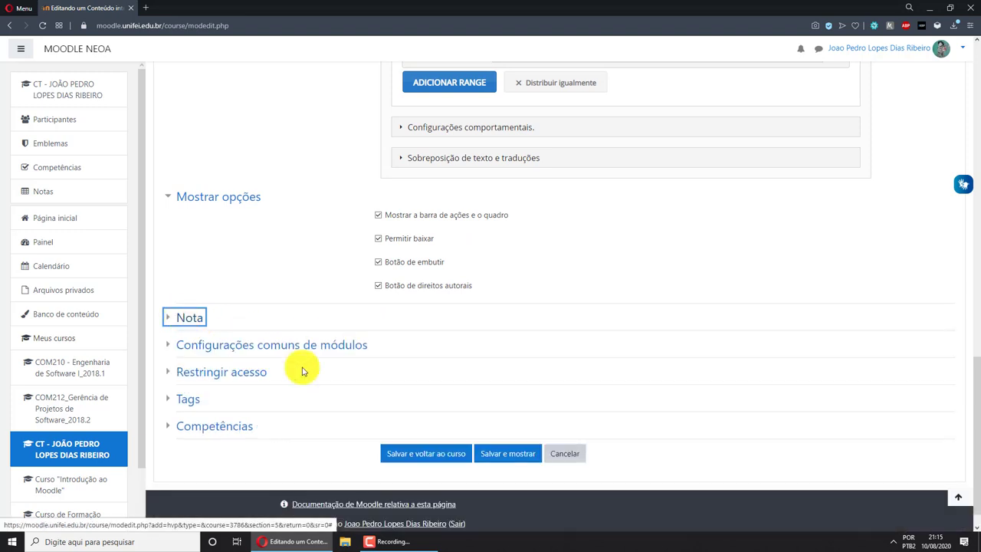
pyautogui.scroll(5, 302, 368)
pyautogui.scroll(1, 538, 205)
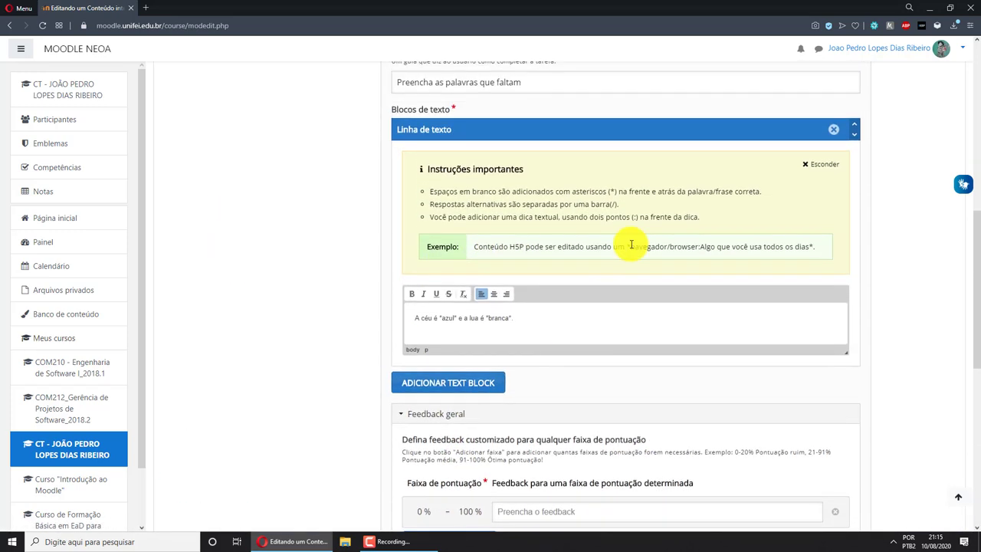
pyautogui.scroll(-5, 613, 475)
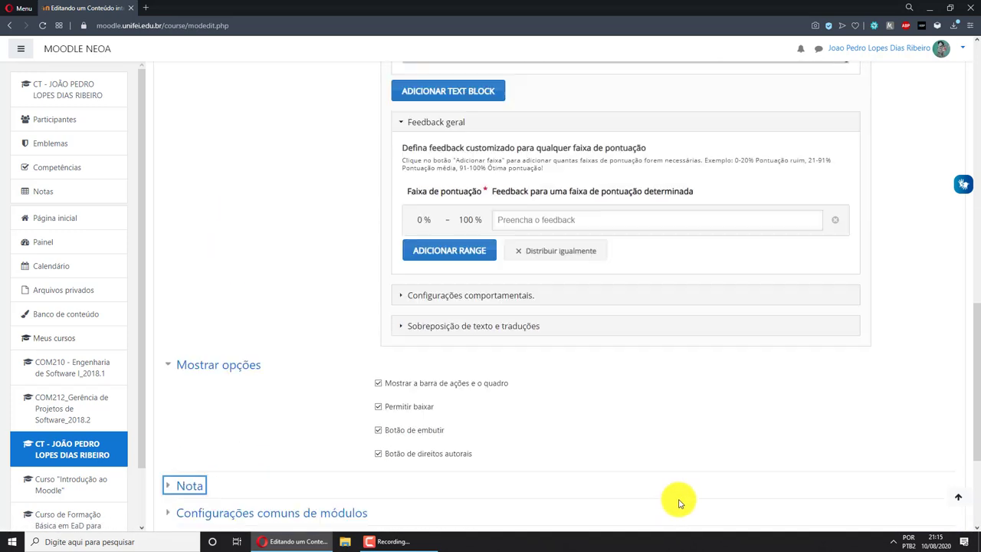
# Save and display the exercise, and check it using the answers "azul" and "preta" in its blanks
pyautogui.scroll(-1, 678, 503)
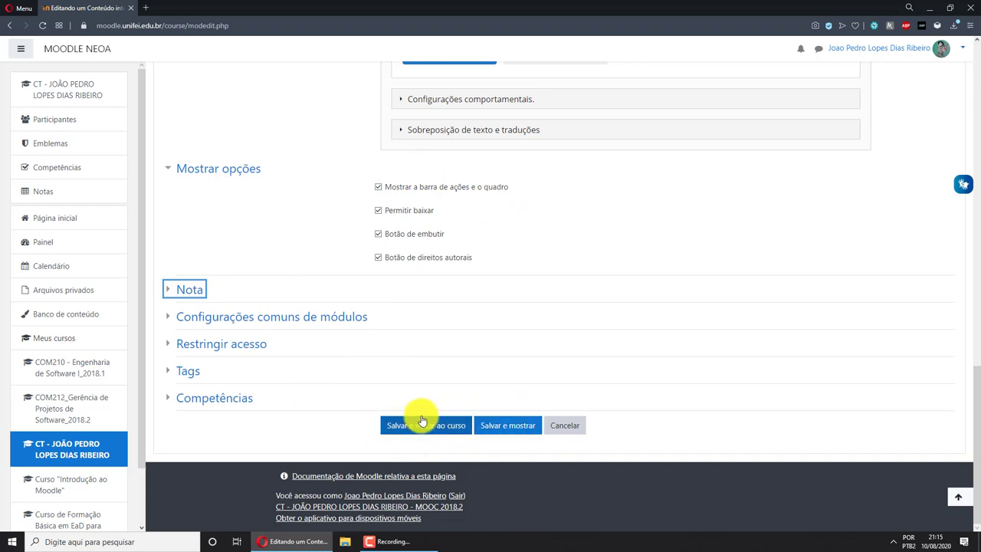
pyautogui.click(521, 433)
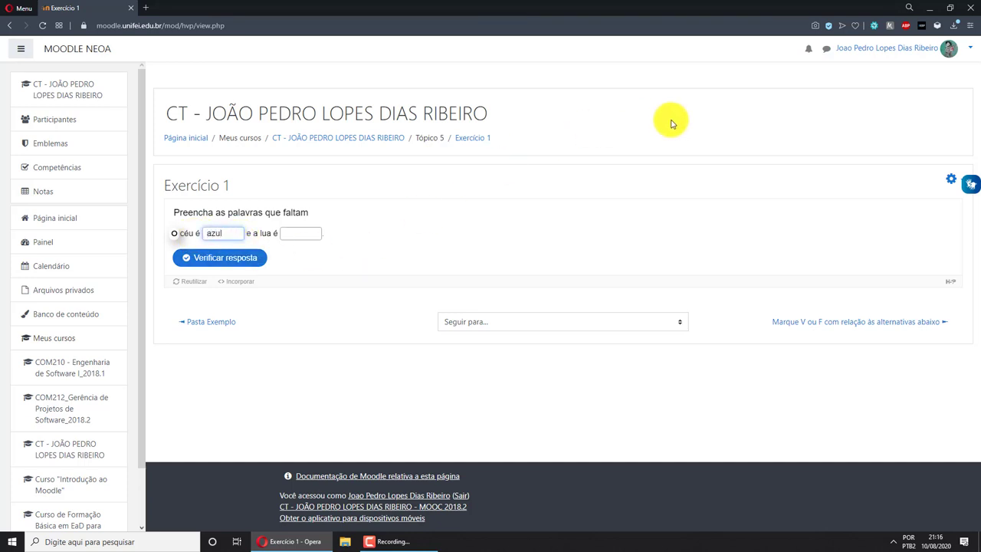
pyautogui.click(294, 232)
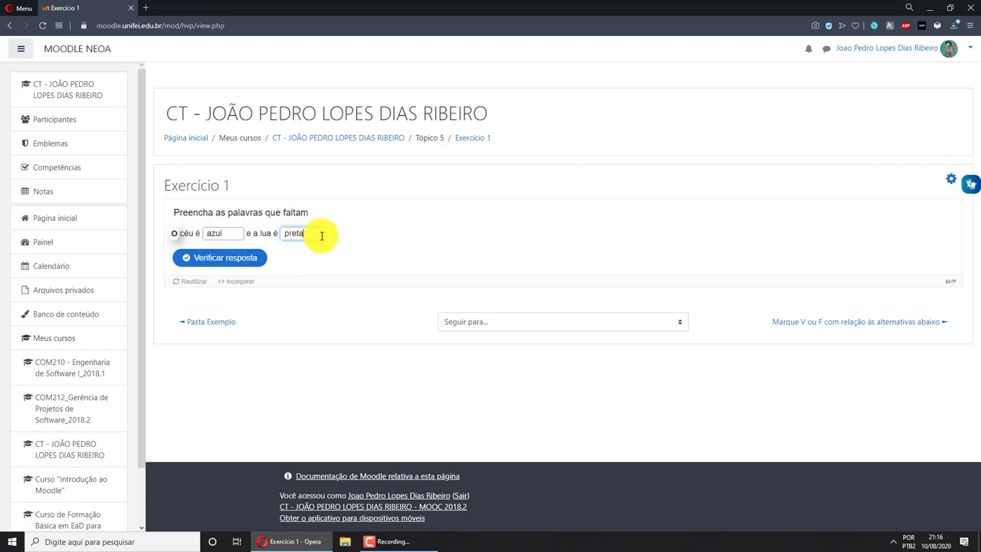
pyautogui.click(222, 257)
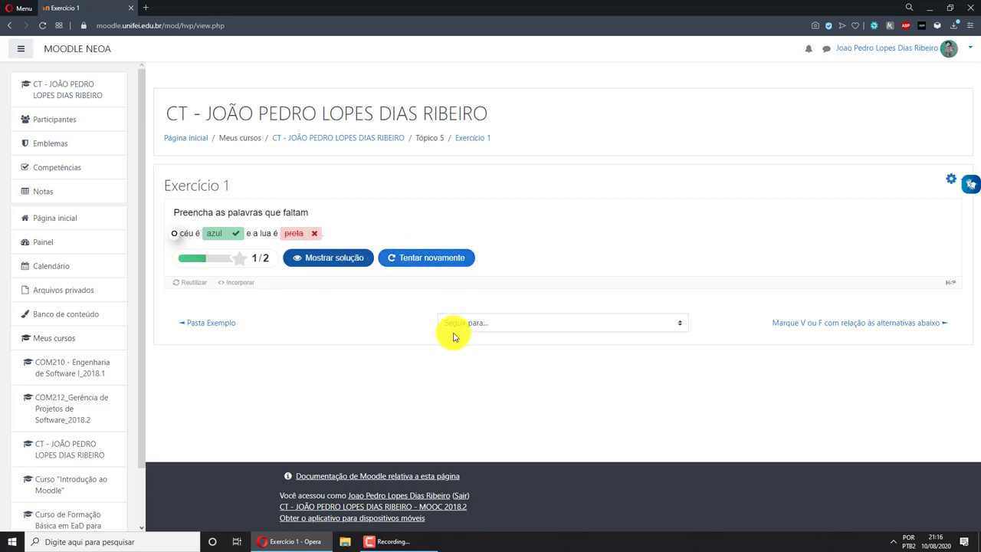
# Return to the course page and look at Exercício 1 under Tópico 5
pyautogui.click(343, 139)
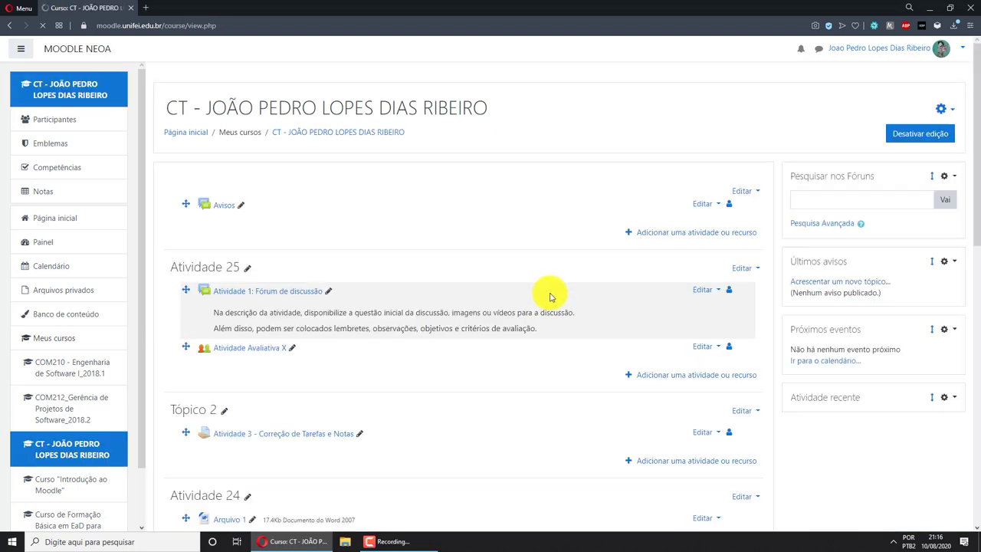
pyautogui.scroll(-5, 537, 318)
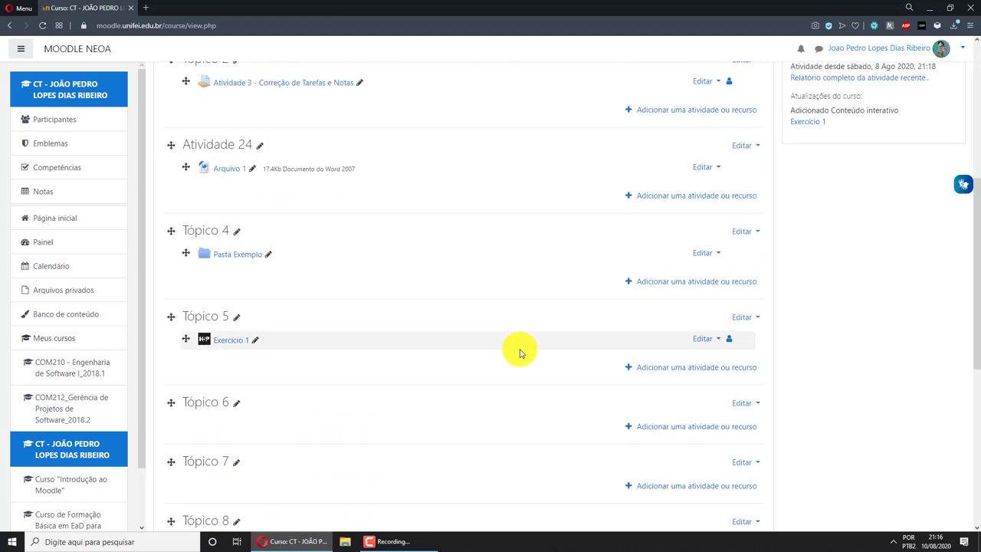